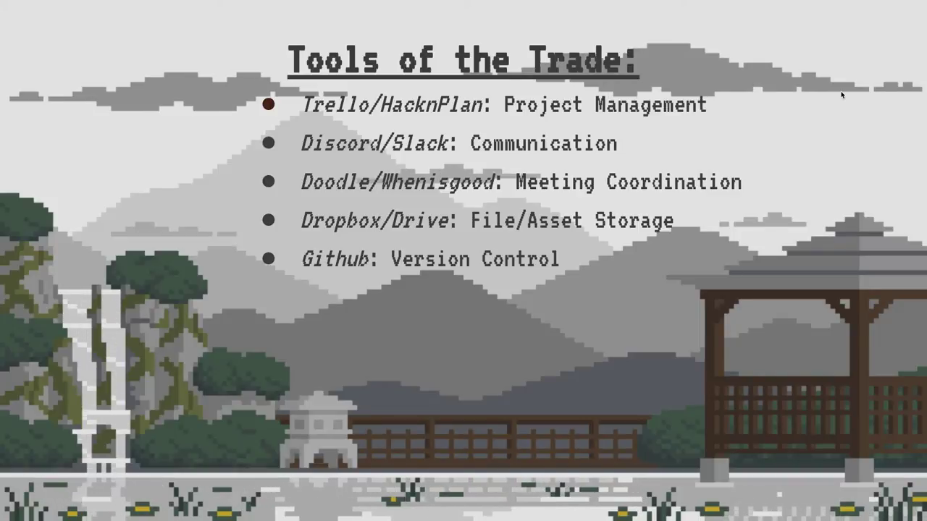
Leave the slideshow for the Example Team page in Trello and check its Members section before returning to the boards.
{"action": "key", "text": "Escape"}
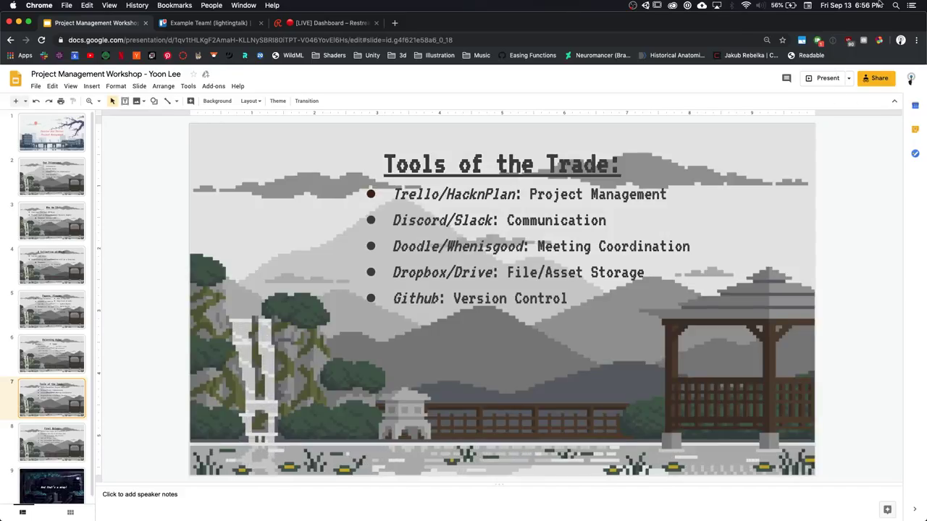
{"action": "left_click", "coordinate": [197, 24]}
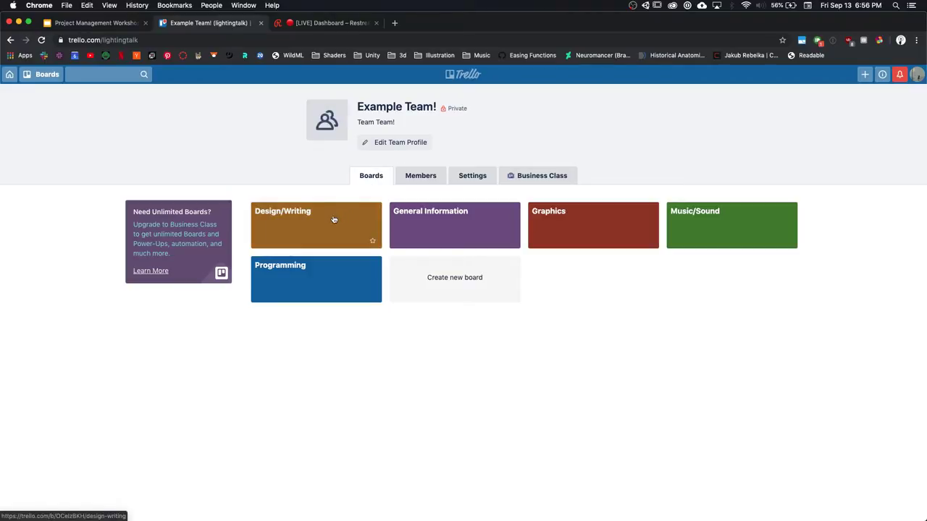
{"action": "left_click", "coordinate": [418, 175]}
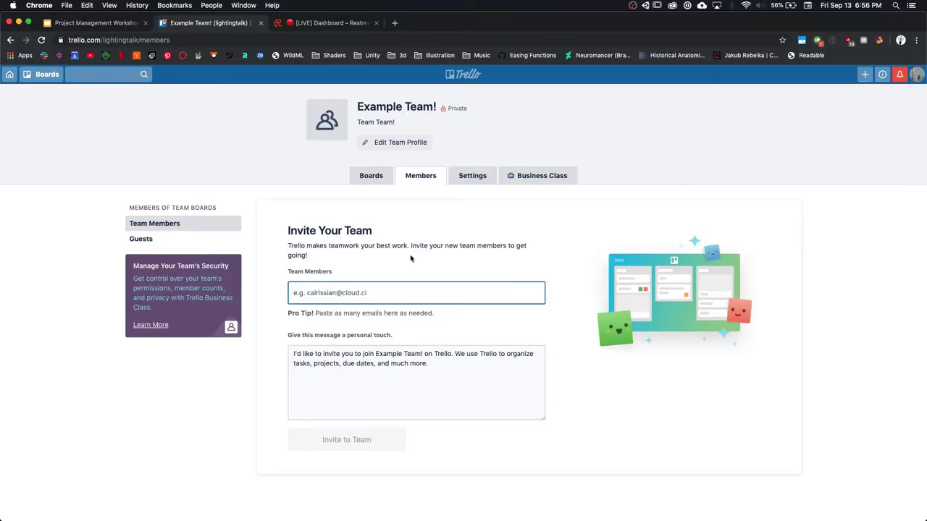
{"action": "left_click", "coordinate": [383, 181]}
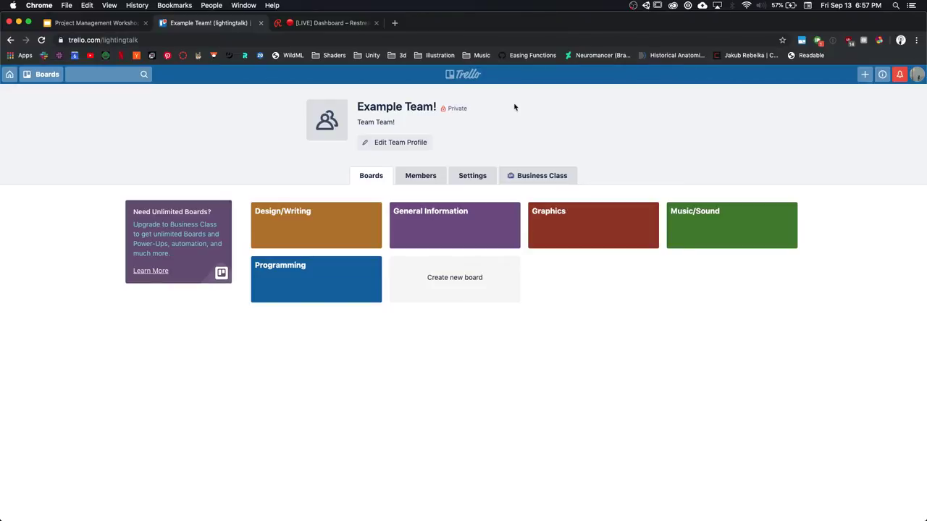
Open the General Information board and view the Description card in the Project Overview list.
{"action": "left_click", "coordinate": [455, 226]}
{"action": "scroll", "coordinate": [461, 213], "scroll_direction": "left", "scroll_amount": 5}
{"action": "scroll", "coordinate": [460, 213], "scroll_direction": "right", "scroll_amount": 5}
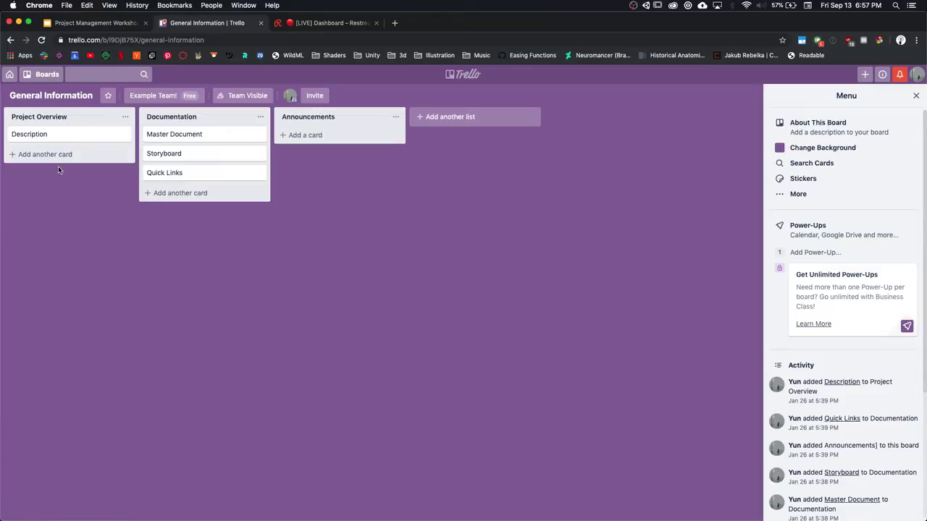
{"action": "left_click", "coordinate": [61, 139]}
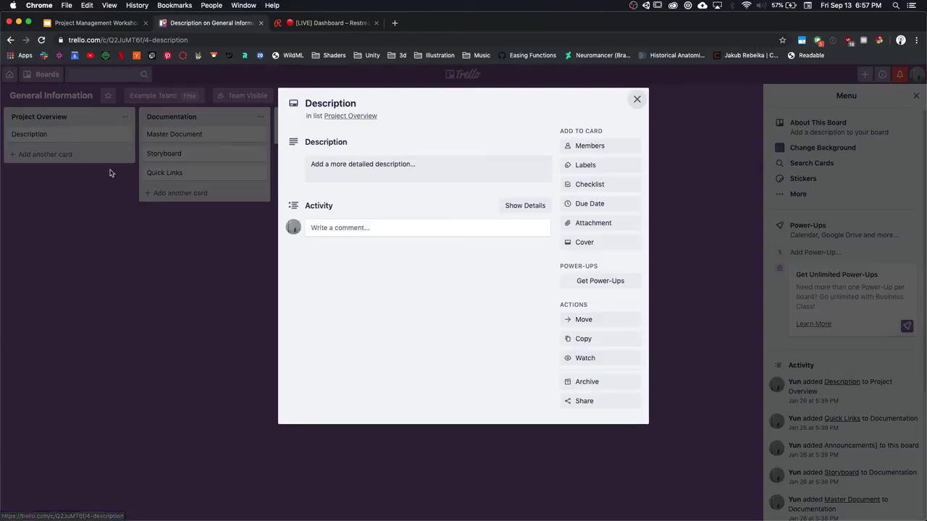
{"action": "left_click", "coordinate": [149, 222]}
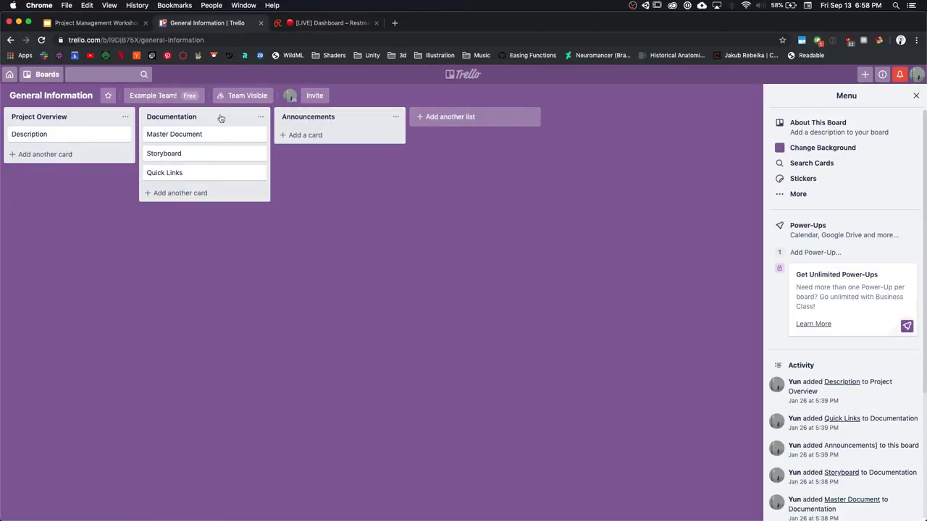
Return to the Example Team page and open the Programming board.
{"action": "left_click", "coordinate": [179, 99]}
{"action": "left_click", "coordinate": [194, 152]}
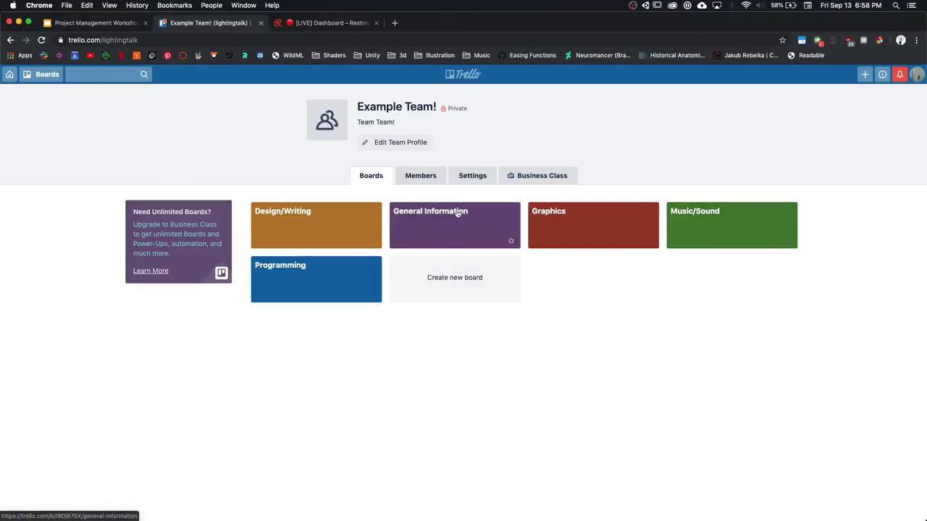
{"action": "left_click", "coordinate": [328, 268]}
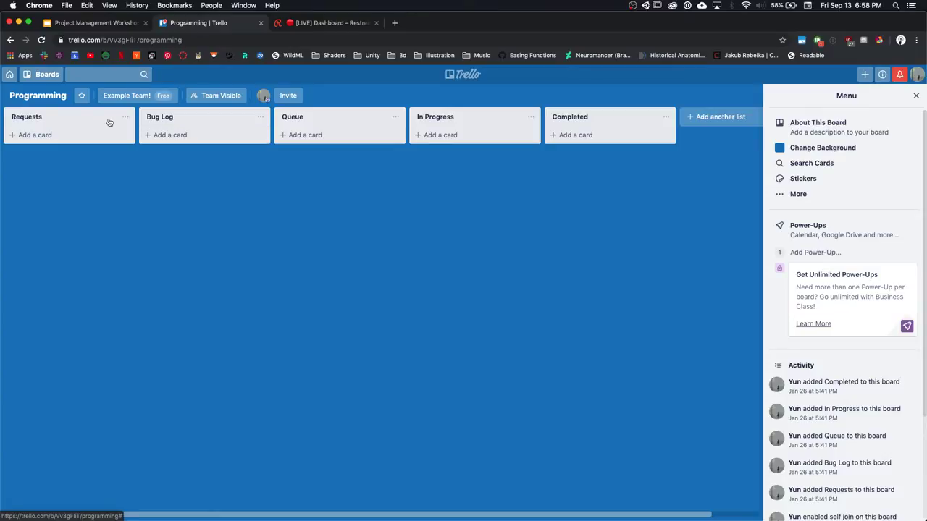
{"action": "left_click", "coordinate": [68, 138]}
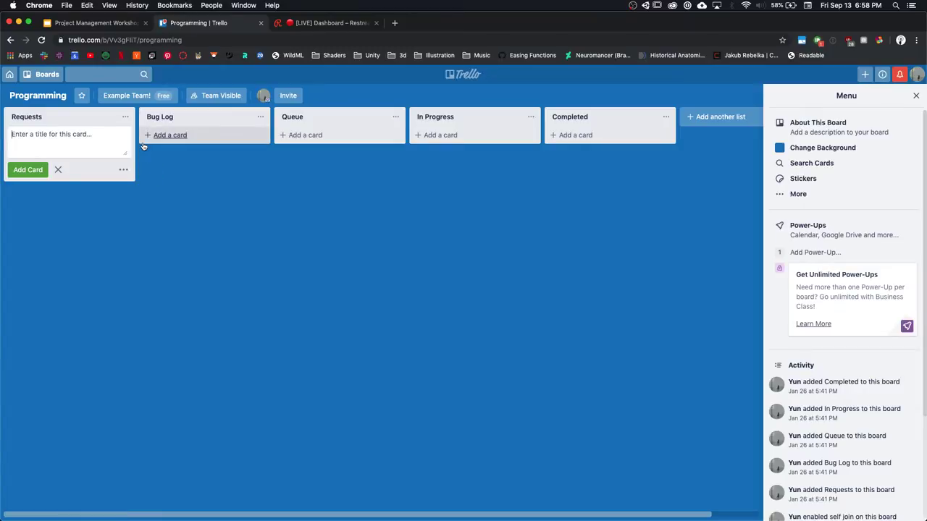
{"action": "left_click", "coordinate": [169, 164]}
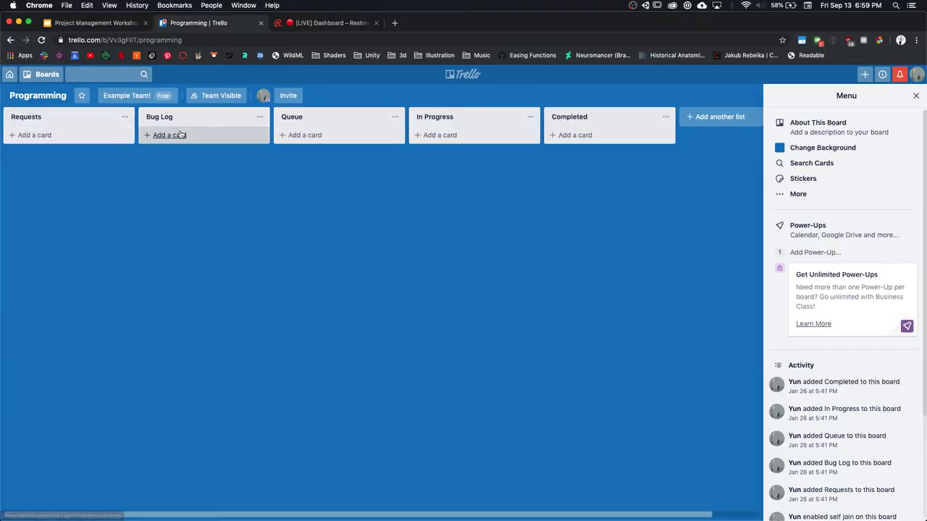
{"action": "left_click", "coordinate": [171, 135]}
{"action": "left_click", "coordinate": [165, 187]}
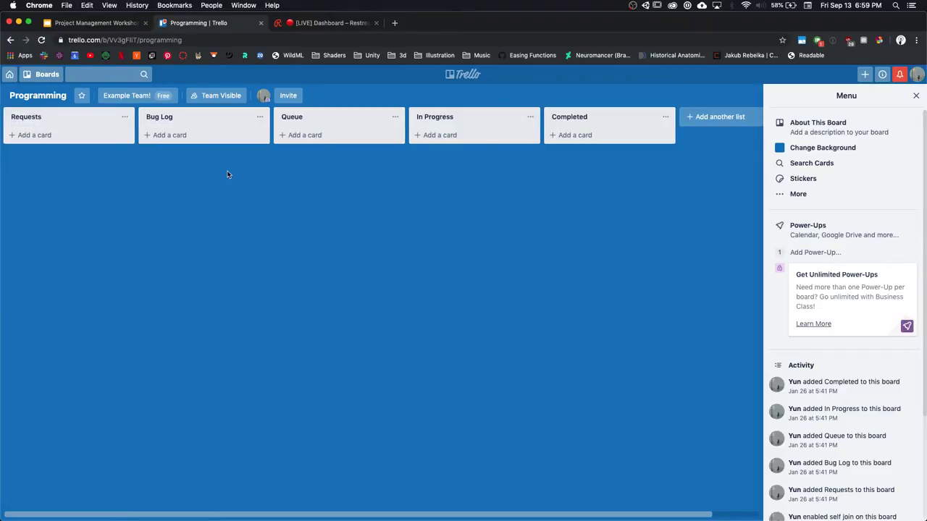
{"action": "left_click", "coordinate": [300, 134]}
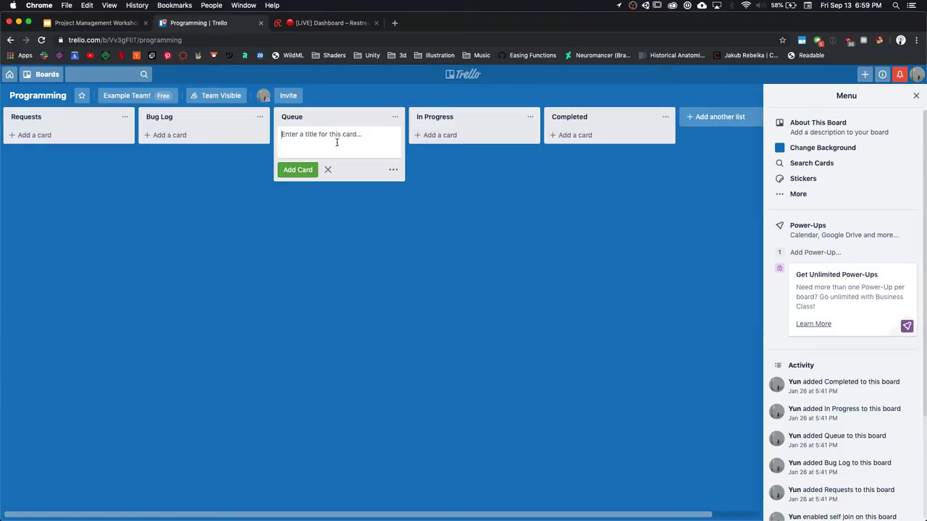
{"action": "left_click", "coordinate": [425, 135]}
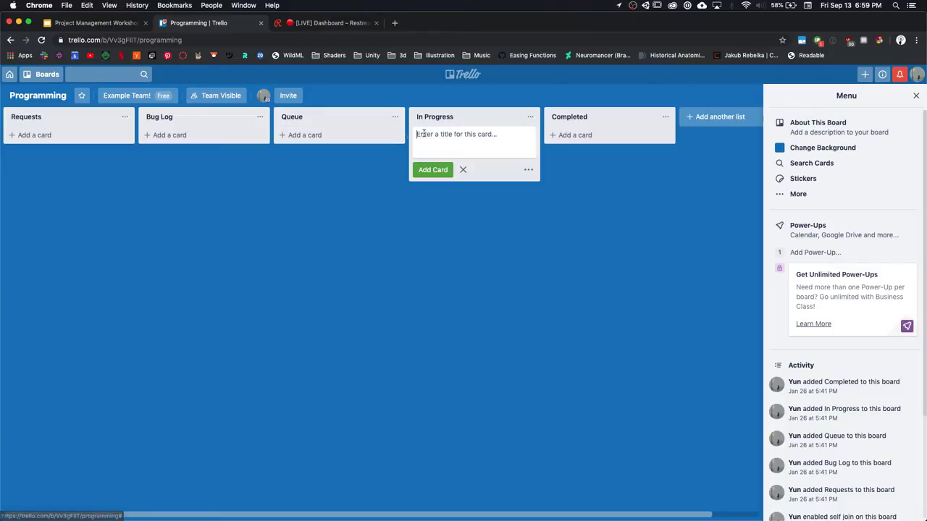
{"action": "left_click", "coordinate": [373, 135]}
{"action": "left_click", "coordinate": [414, 137]}
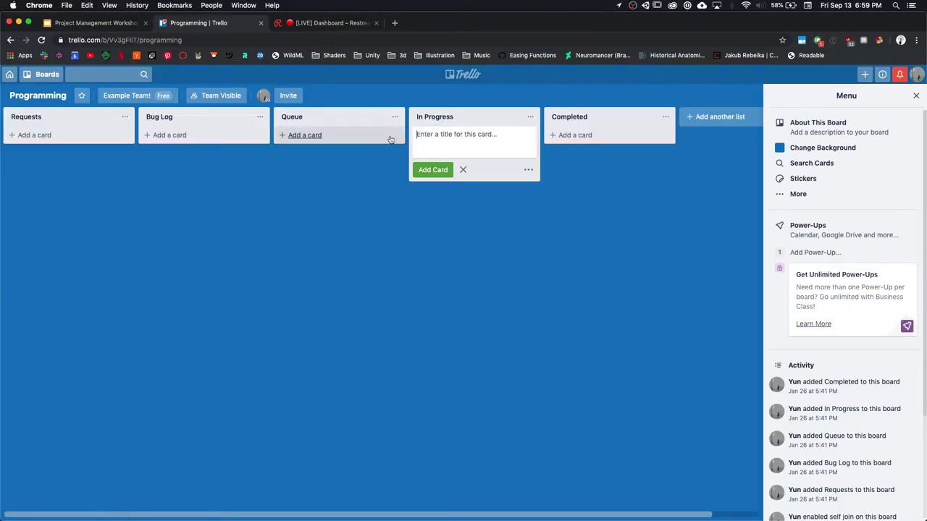
Add a card titled "Task 1" to the Queue list of the Programming board.
{"action": "left_click", "coordinate": [366, 136]}
{"action": "type", "text": "Task 1"}
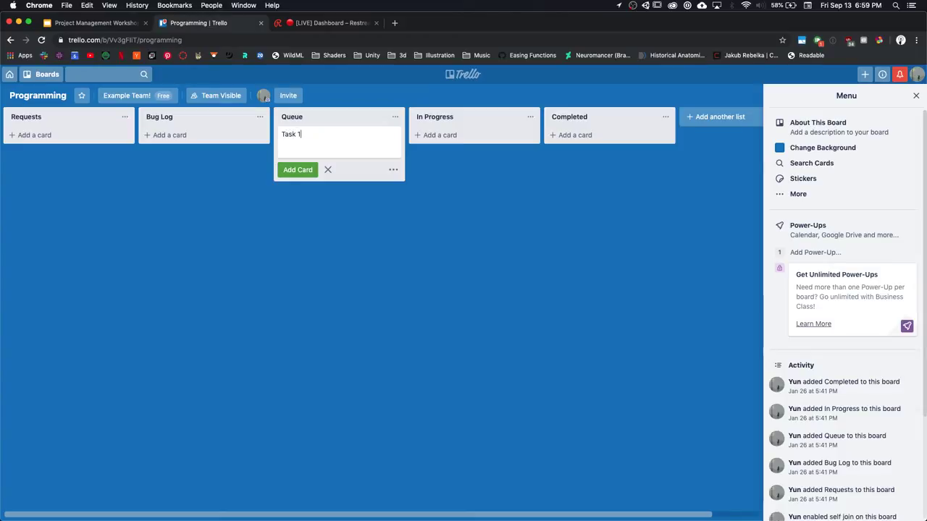
{"action": "key", "text": "Return"}
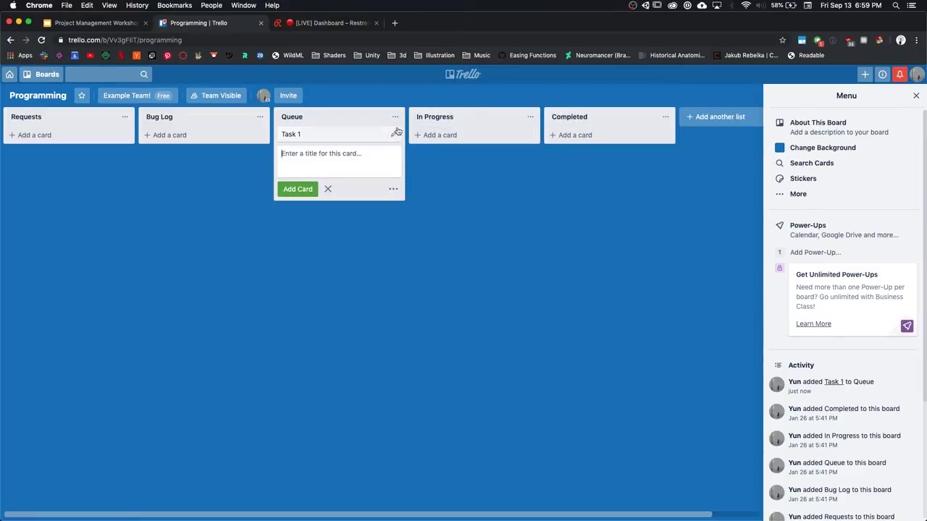
Move the Task 1 card from Queue to In Progress, view its details, and move it on to Completed.
{"action": "left_click_drag", "start_coordinate": [377, 135], "coordinate": [456, 135]}
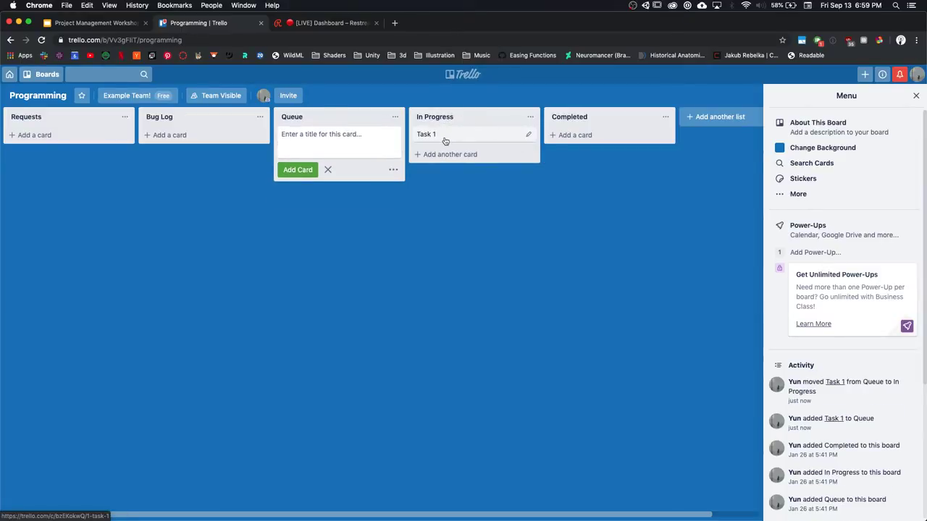
{"action": "left_click", "coordinate": [445, 139]}
{"action": "left_click", "coordinate": [212, 173]}
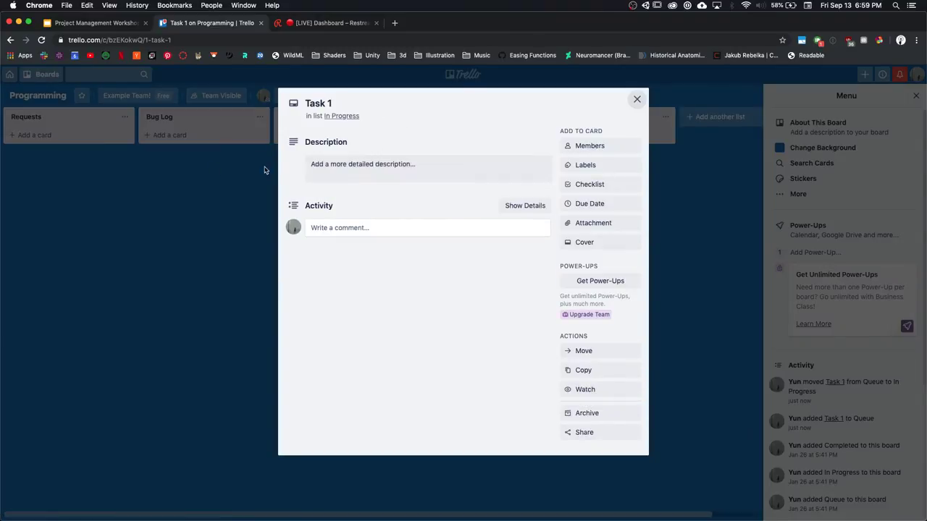
{"action": "left_click", "coordinate": [215, 186]}
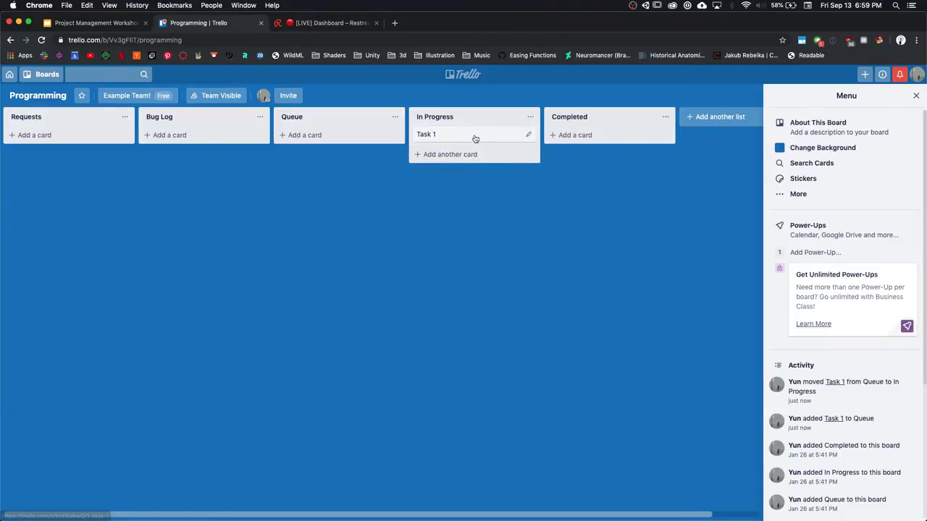
{"action": "left_click_drag", "start_coordinate": [478, 140], "coordinate": [590, 124]}
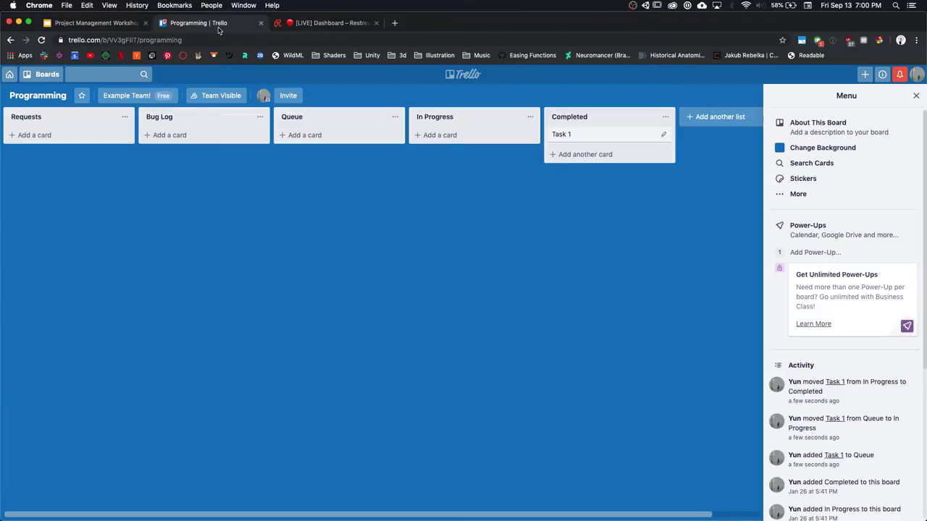
Go back to the Example Team page and open the Graphics board to look over its lists.
{"action": "left_click", "coordinate": [165, 96]}
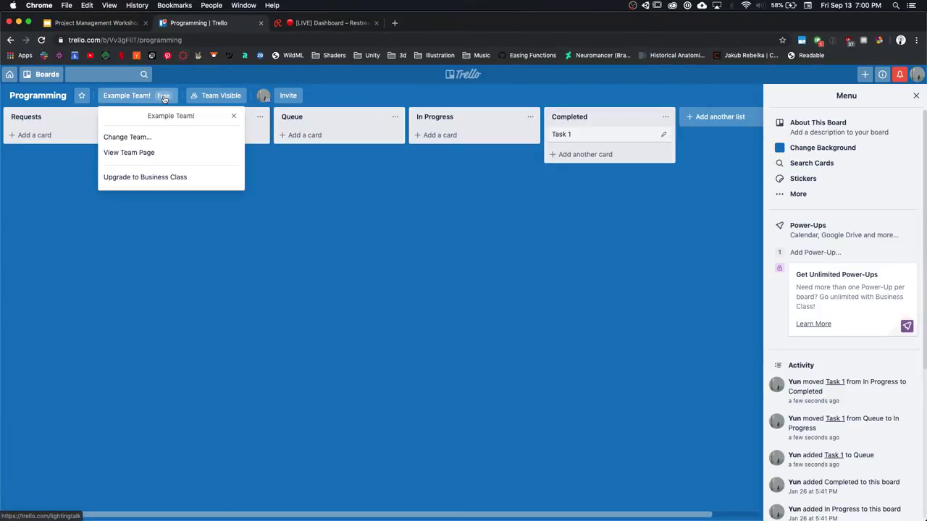
{"action": "left_click", "coordinate": [168, 156]}
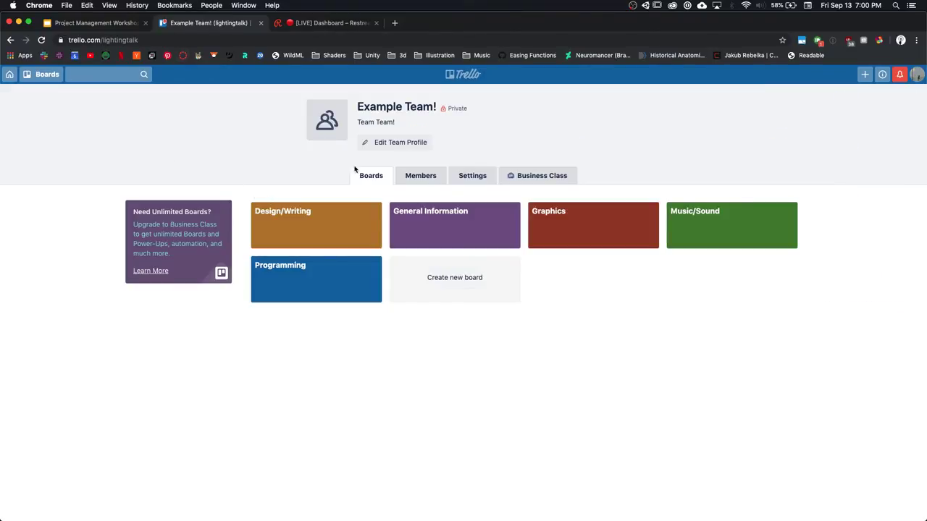
{"action": "left_click", "coordinate": [565, 227]}
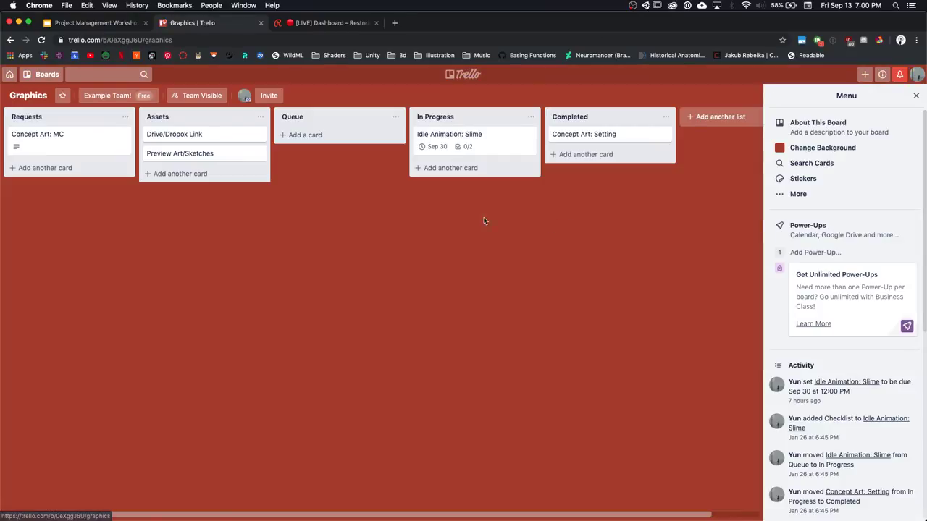
{"action": "scroll", "coordinate": [478, 217], "scroll_direction": "left", "scroll_amount": 5}
{"action": "scroll", "coordinate": [445, 212], "scroll_direction": "right", "scroll_amount": 5}
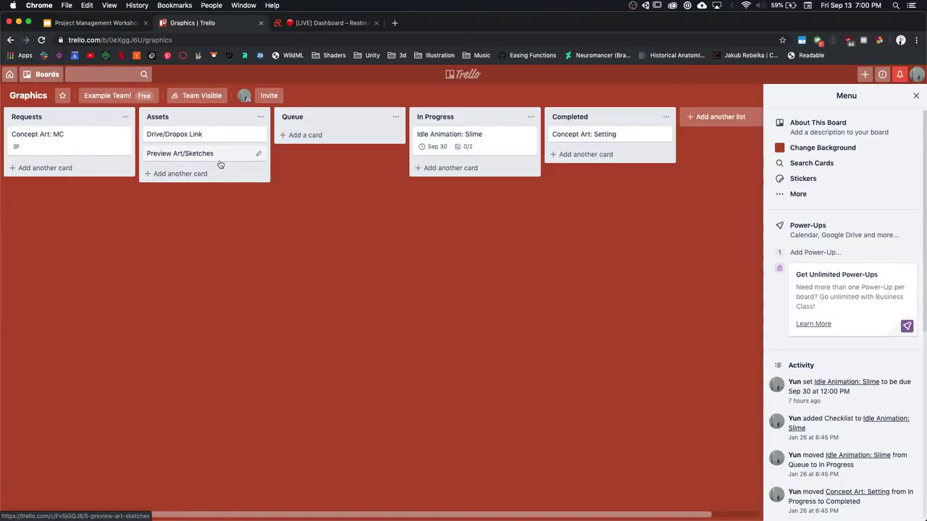
Examine the description field and due date settings of the Idle Animation: Slime card without changing them.
{"action": "left_click", "coordinate": [444, 137]}
{"action": "left_click", "coordinate": [261, 196]}
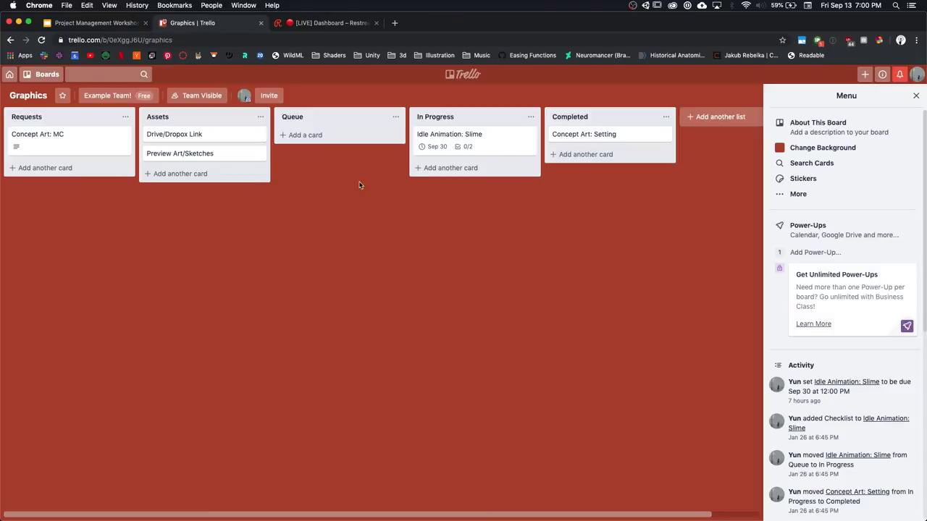
{"action": "left_click", "coordinate": [450, 133]}
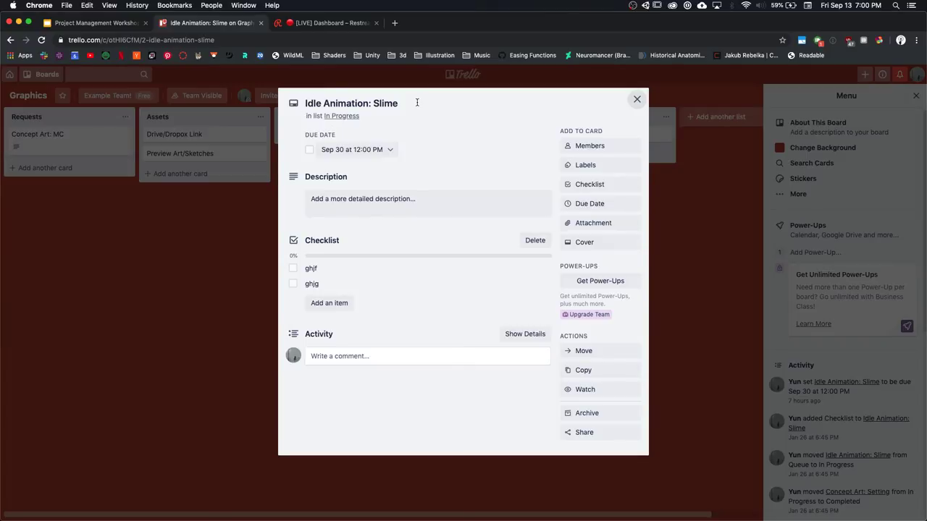
{"action": "left_click", "coordinate": [394, 197]}
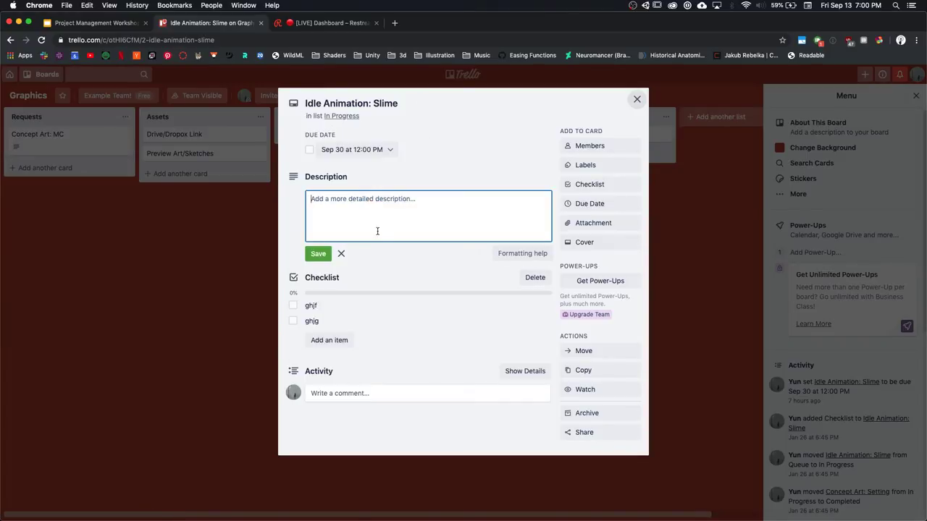
{"action": "left_click", "coordinate": [397, 189]}
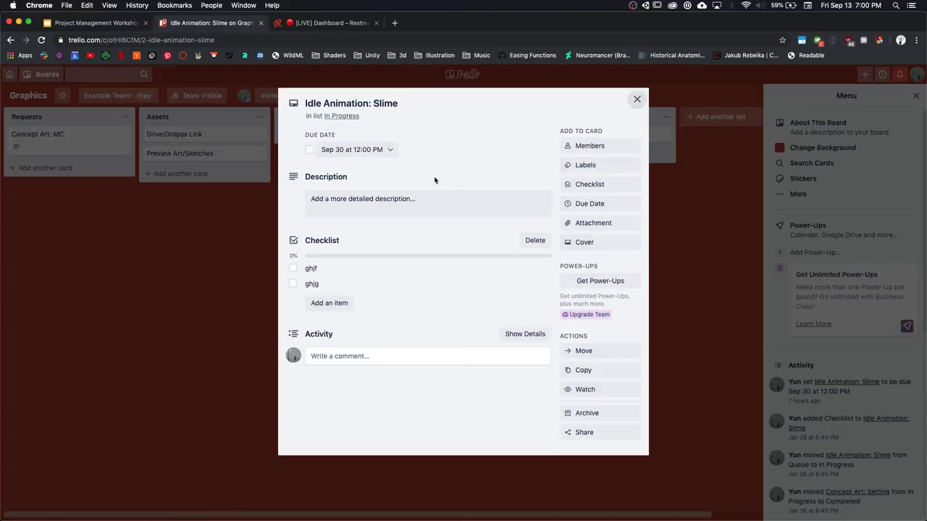
{"action": "left_click", "coordinate": [363, 151]}
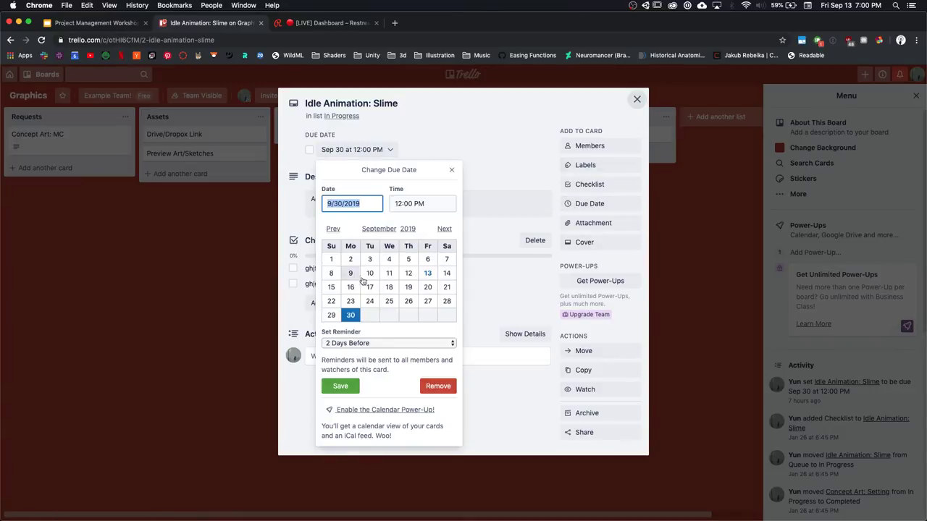
{"action": "left_click", "coordinate": [468, 174]}
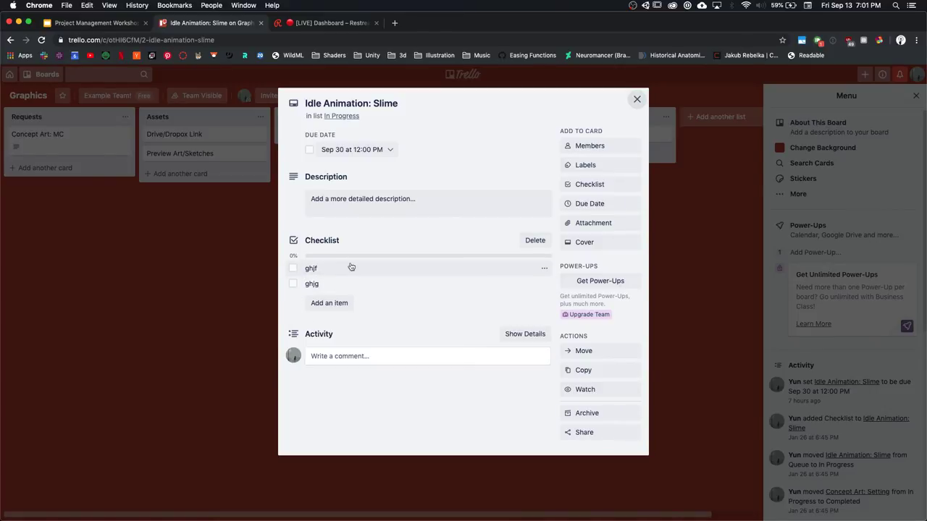
{"action": "left_click", "coordinate": [232, 240]}
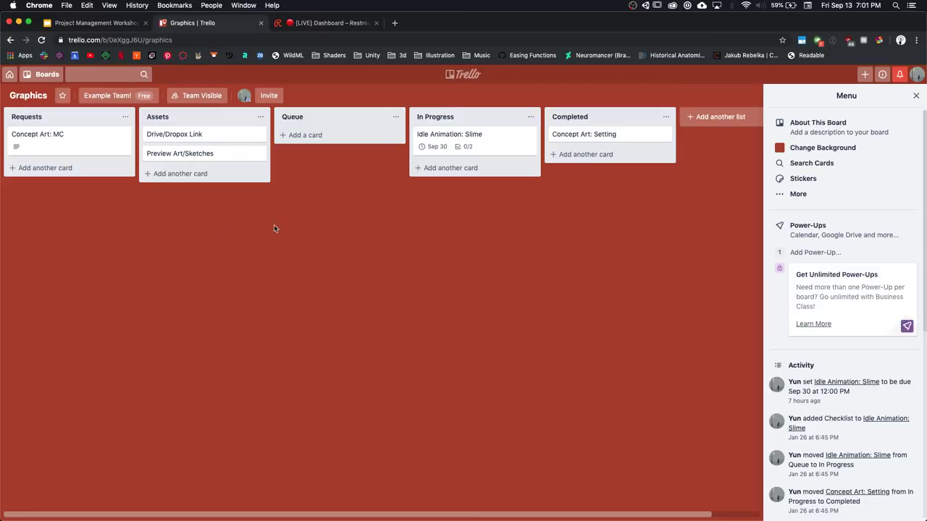
View the label options available for the Idle Animation: Slime card and close the card.
{"action": "left_click", "coordinate": [444, 135]}
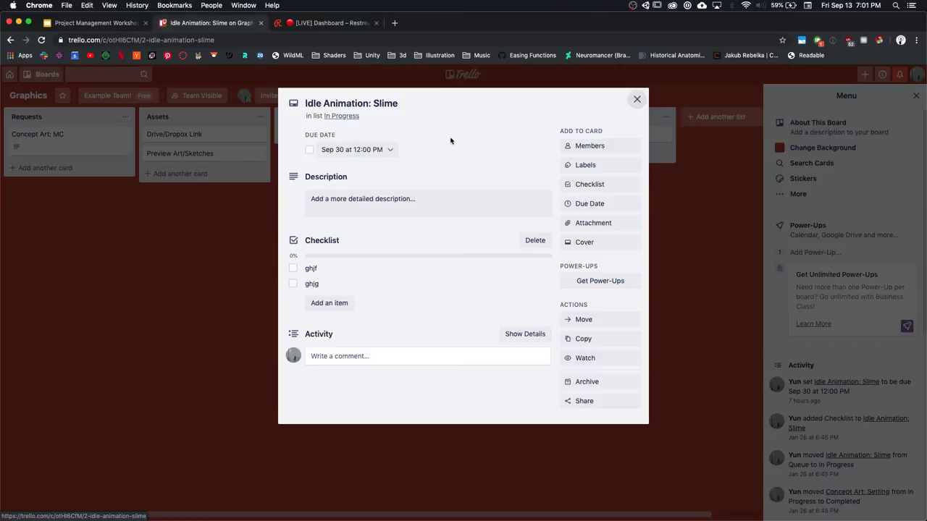
{"action": "left_click", "coordinate": [574, 163]}
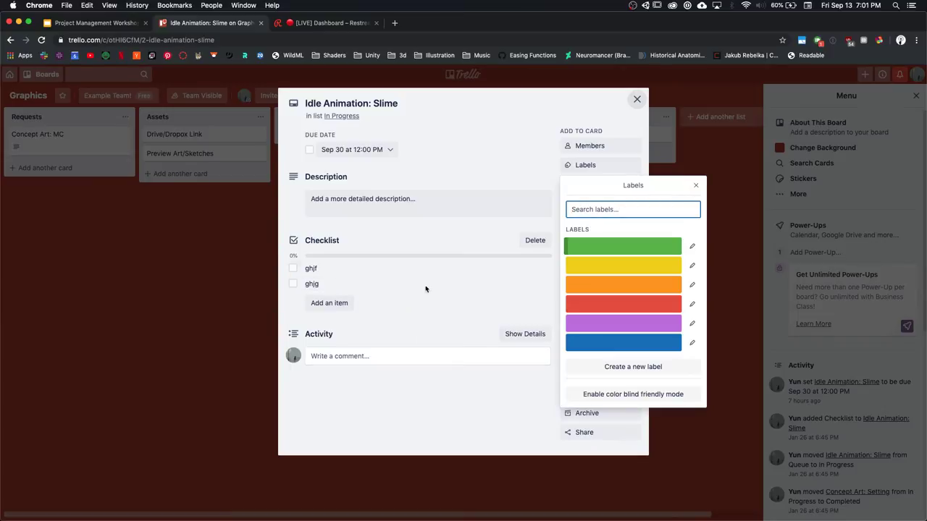
{"action": "left_click", "coordinate": [243, 240]}
{"action": "left_click", "coordinate": [243, 240]}
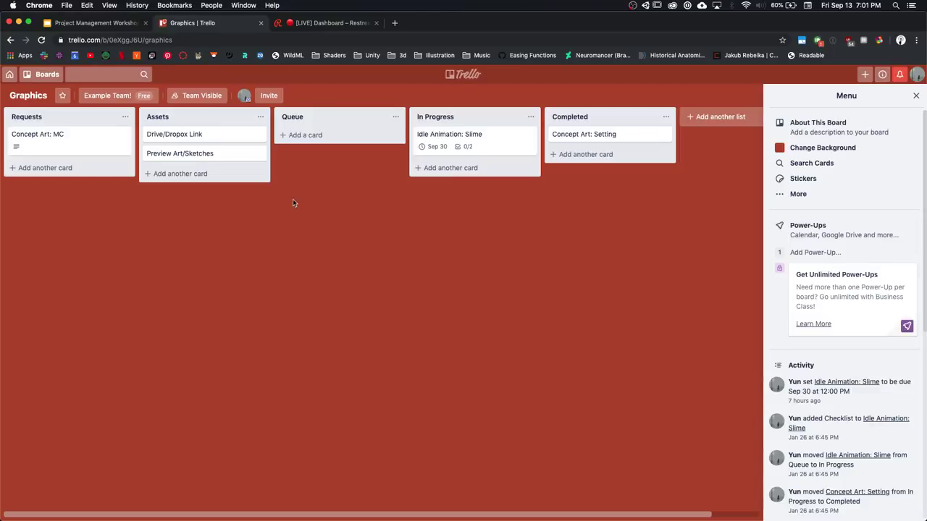
Look through the activity history of the Graphics board, from the newest entries down to the board's early list additions.
{"action": "left_click", "coordinate": [120, 96]}
{"action": "left_click", "coordinate": [292, 251]}
{"action": "scroll", "coordinate": [865, 240], "scroll_direction": "down", "scroll_amount": 3}
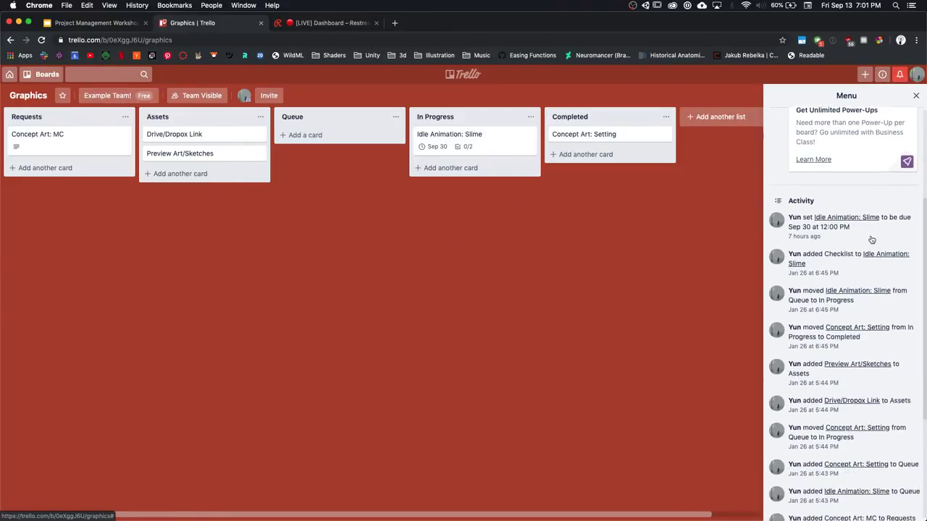
{"action": "scroll", "coordinate": [872, 240], "scroll_direction": "down", "scroll_amount": 2}
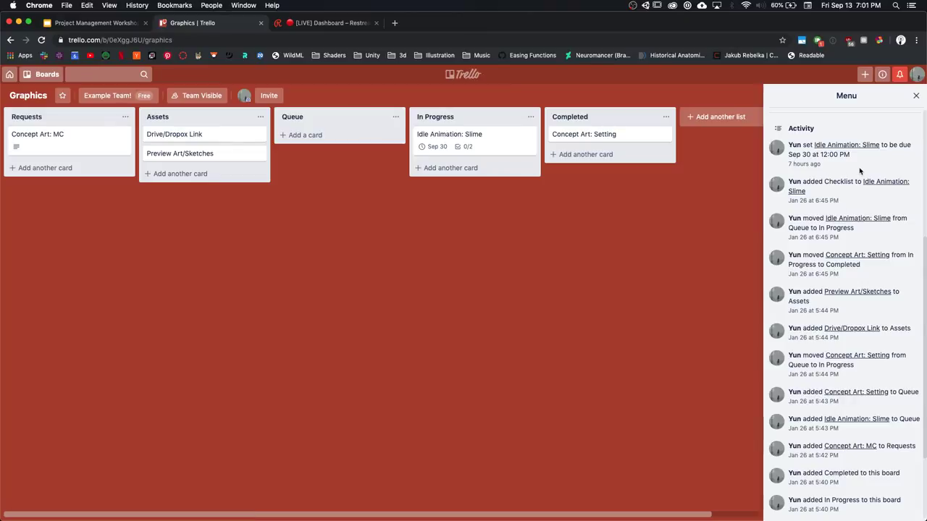
{"action": "scroll", "coordinate": [861, 171], "scroll_direction": "down", "scroll_amount": 3}
{"action": "scroll", "coordinate": [860, 171], "scroll_direction": "up", "scroll_amount": 3}
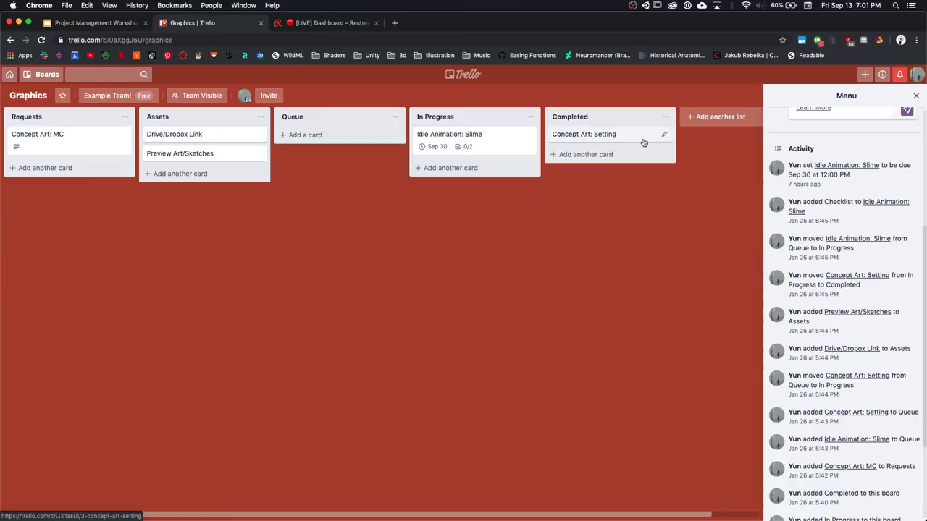
From the Example Team page, view the lists of the Music/Sound board and then those of the Programming board.
{"action": "left_click", "coordinate": [143, 95]}
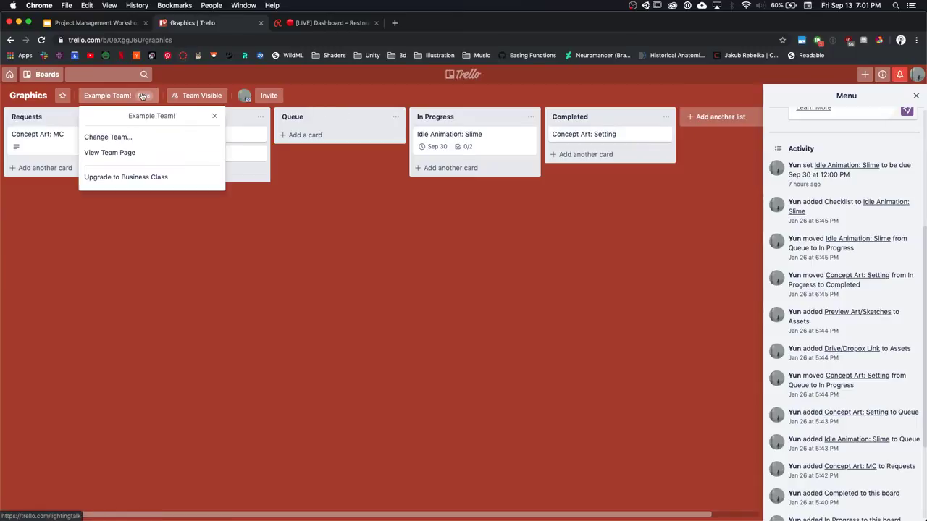
{"action": "left_click", "coordinate": [148, 154]}
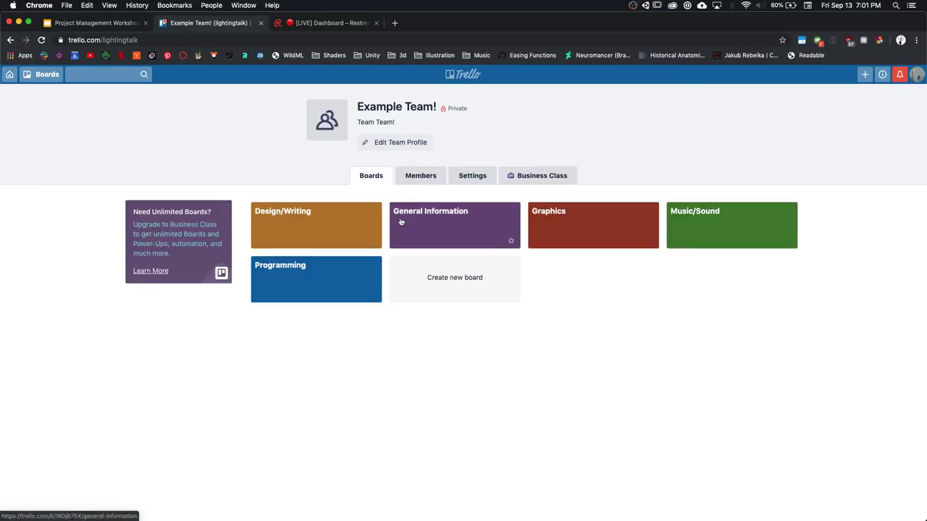
{"action": "left_click", "coordinate": [706, 228]}
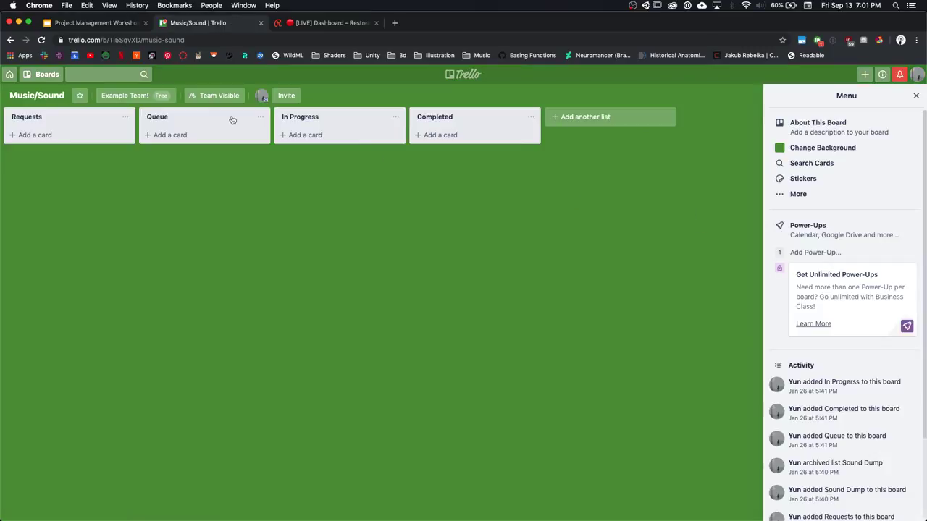
{"action": "left_click", "coordinate": [167, 95]}
{"action": "left_click", "coordinate": [167, 151]}
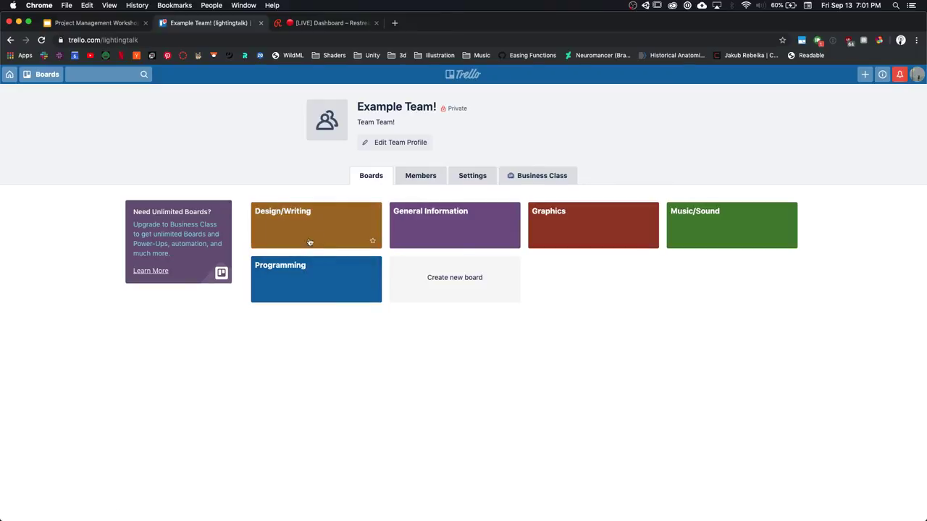
{"action": "left_click", "coordinate": [316, 273]}
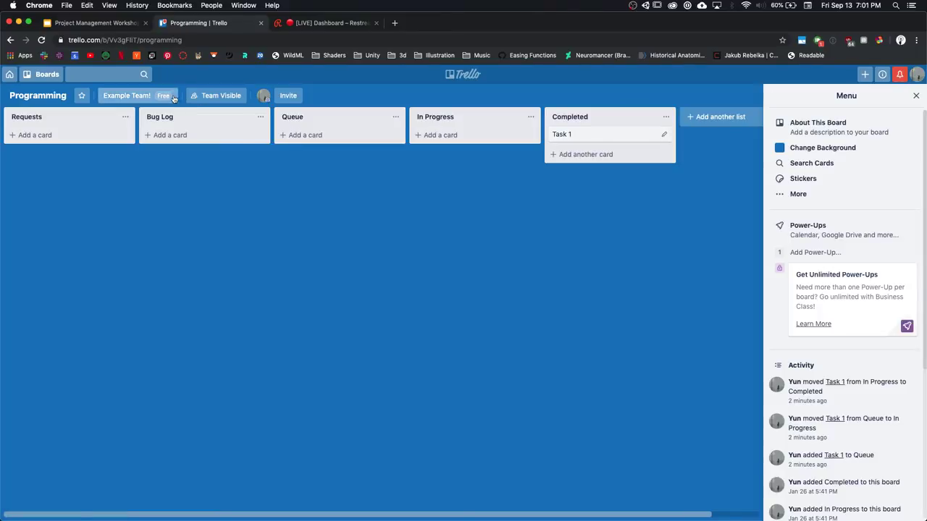
Open the Design/Writing board from the team page, look over its lists, and return to the Example Team page.
{"action": "left_click", "coordinate": [144, 94]}
{"action": "left_click", "coordinate": [193, 152]}
{"action": "left_click", "coordinate": [295, 216]}
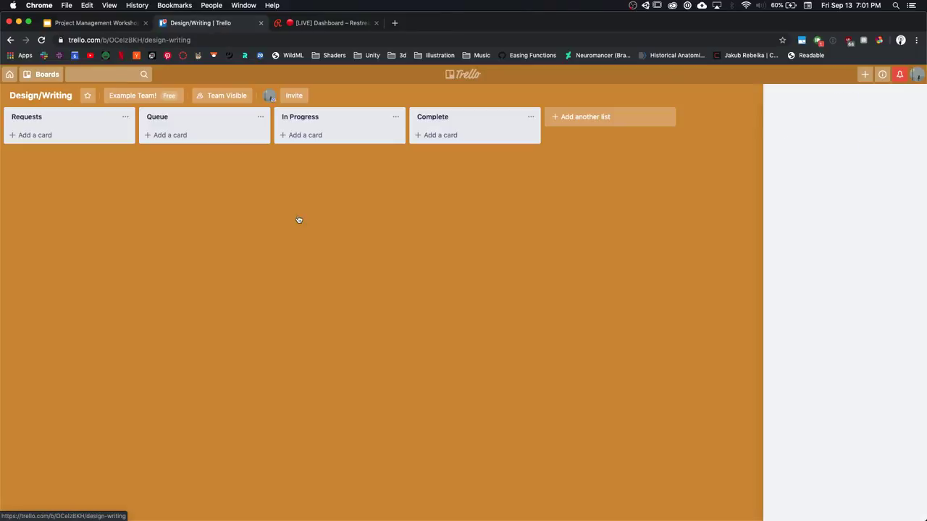
{"action": "left_click", "coordinate": [144, 96]}
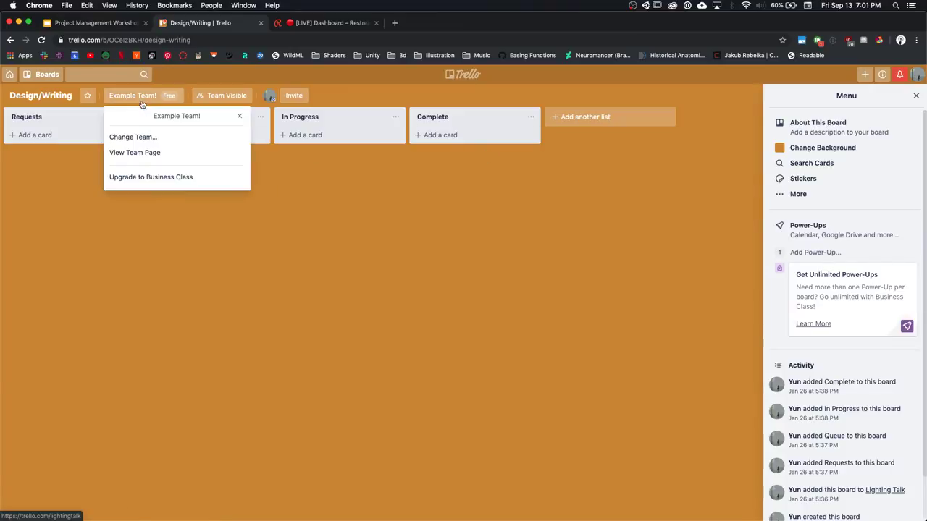
{"action": "left_click", "coordinate": [151, 152]}
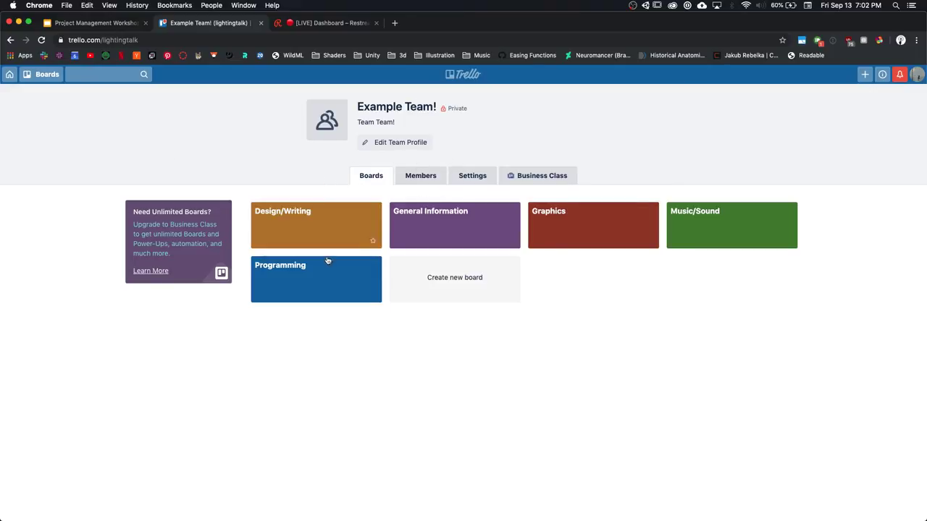
Reopen the Design/Writing board for another look and go back to the team's board overview.
{"action": "left_click", "coordinate": [325, 224]}
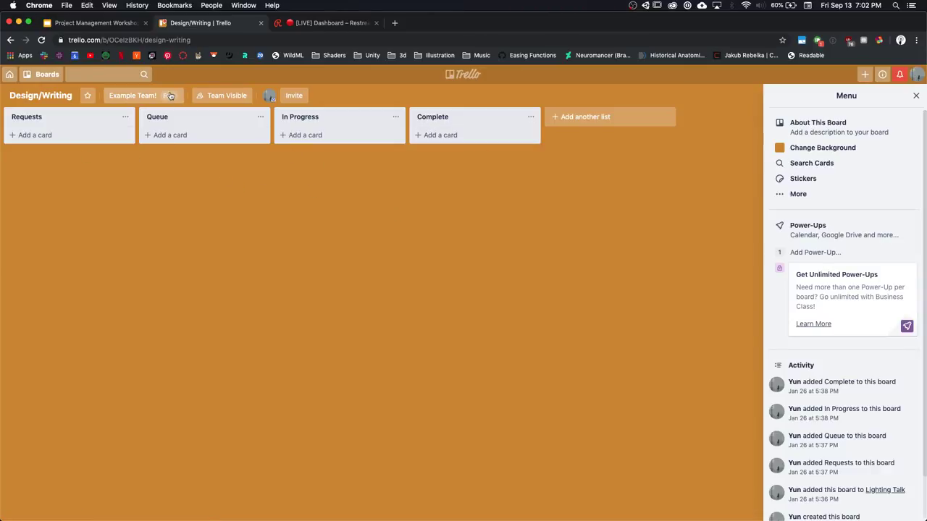
{"action": "left_click", "coordinate": [141, 96]}
{"action": "left_click", "coordinate": [169, 159]}
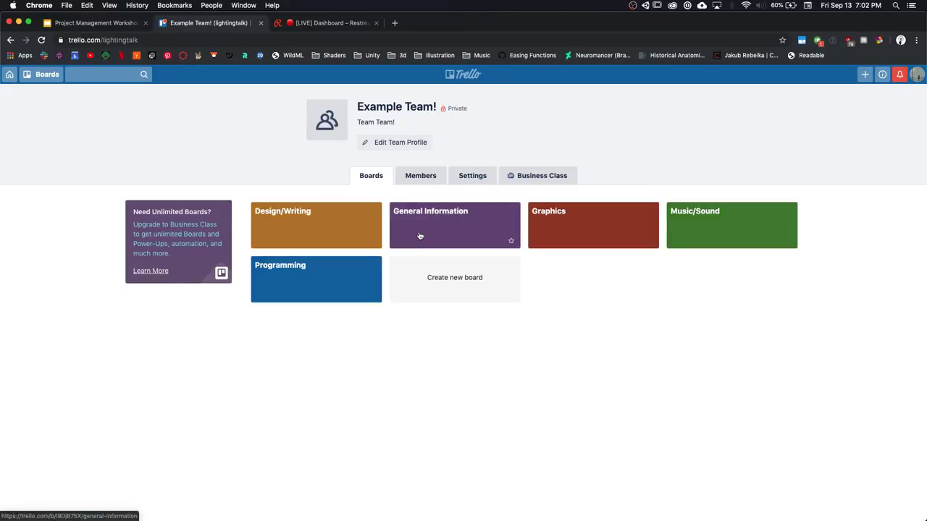
Check the Tools of the Trade slide, then search the web for hacknplan in a new browser tab and open the HacknPlan website.
{"action": "left_click", "coordinate": [132, 25]}
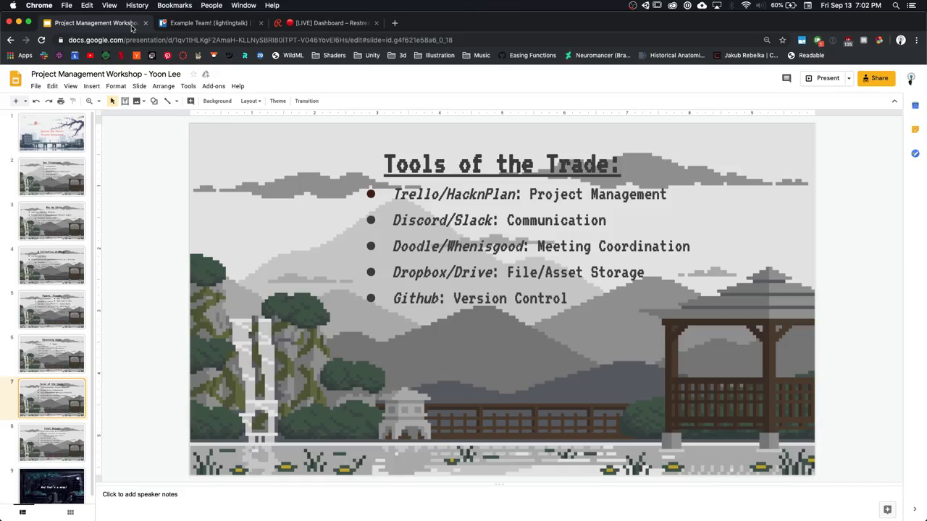
{"action": "left_click", "coordinate": [395, 23]}
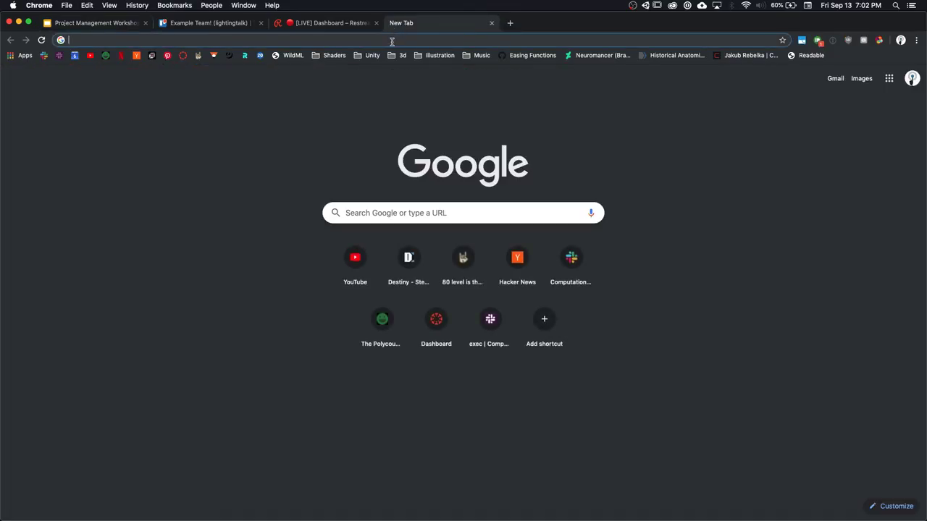
{"action": "type", "text": "hackn"}
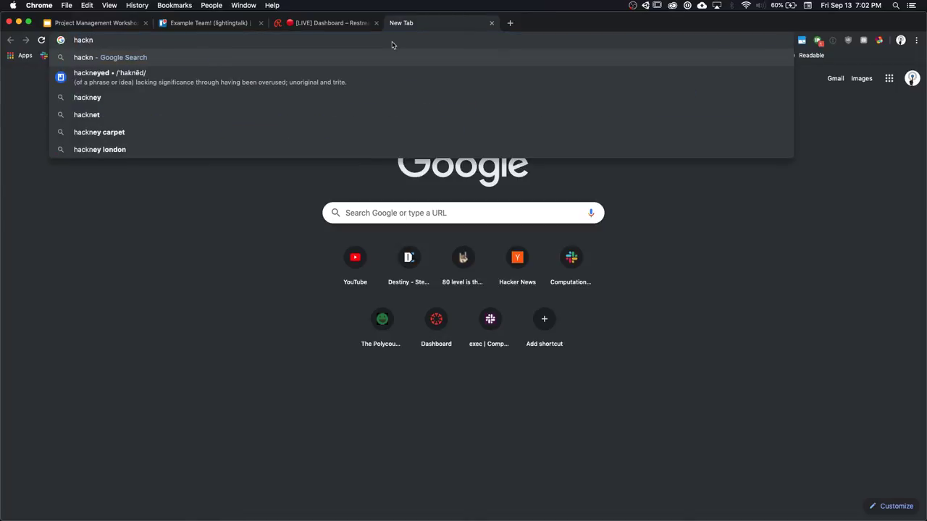
{"action": "type", "text": "plan"}
{"action": "key", "text": "Return"}
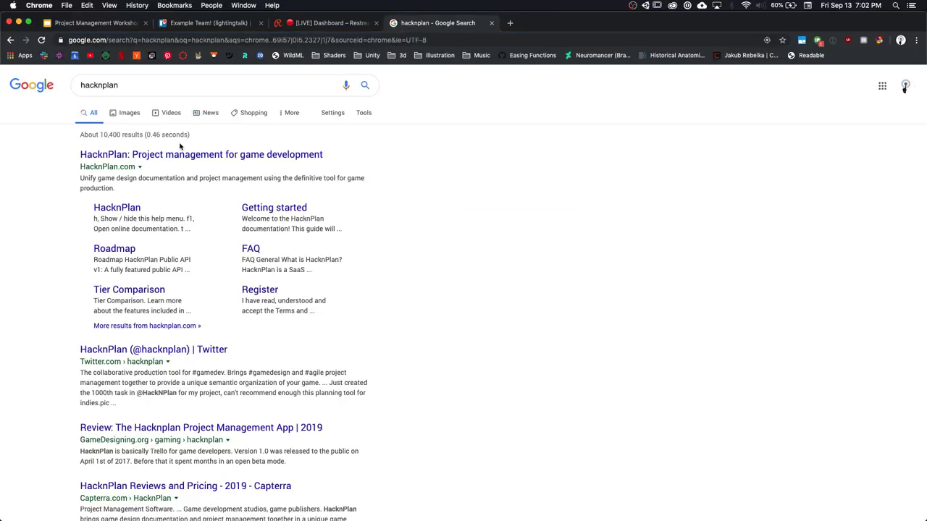
{"action": "left_click", "coordinate": [179, 153]}
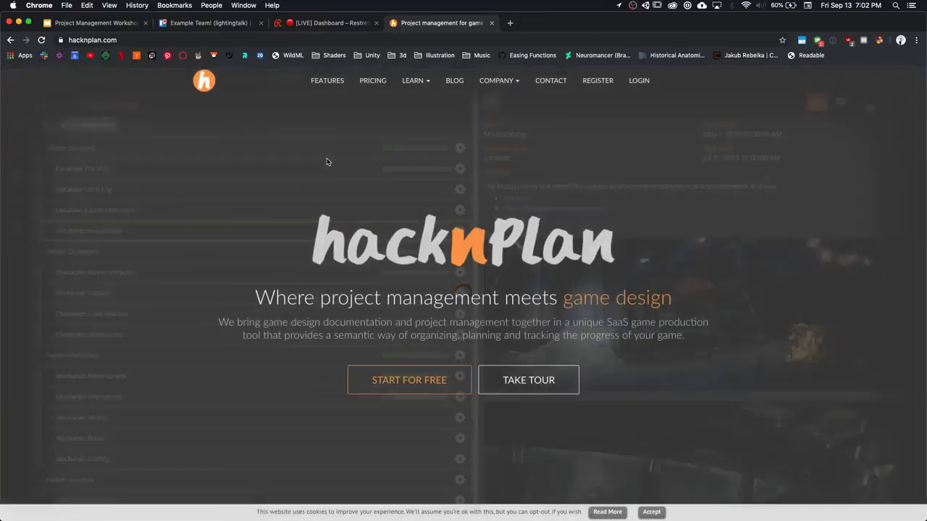
Look over the HacknPlan home page and go to its Features section.
{"action": "scroll", "coordinate": [330, 178], "scroll_direction": "down", "scroll_amount": 2}
{"action": "scroll", "coordinate": [330, 178], "scroll_direction": "up", "scroll_amount": 2}
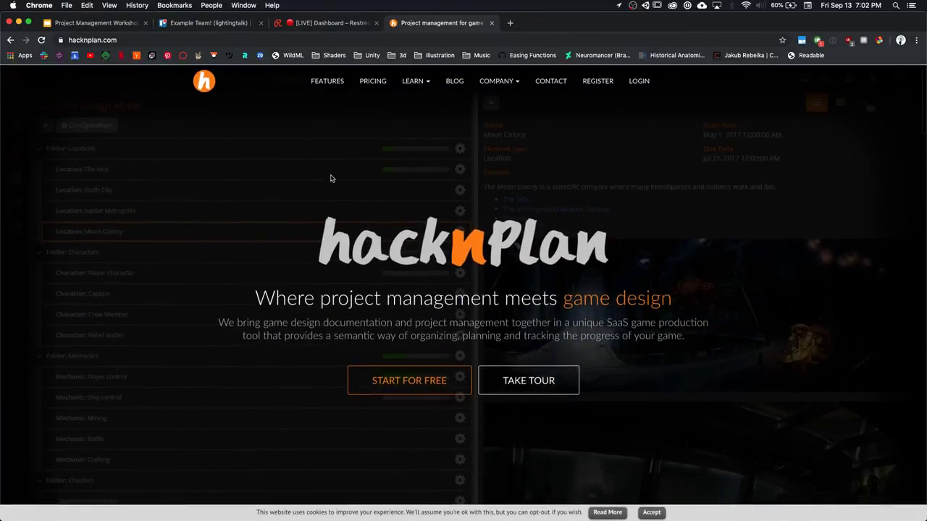
{"action": "left_click", "coordinate": [347, 82]}
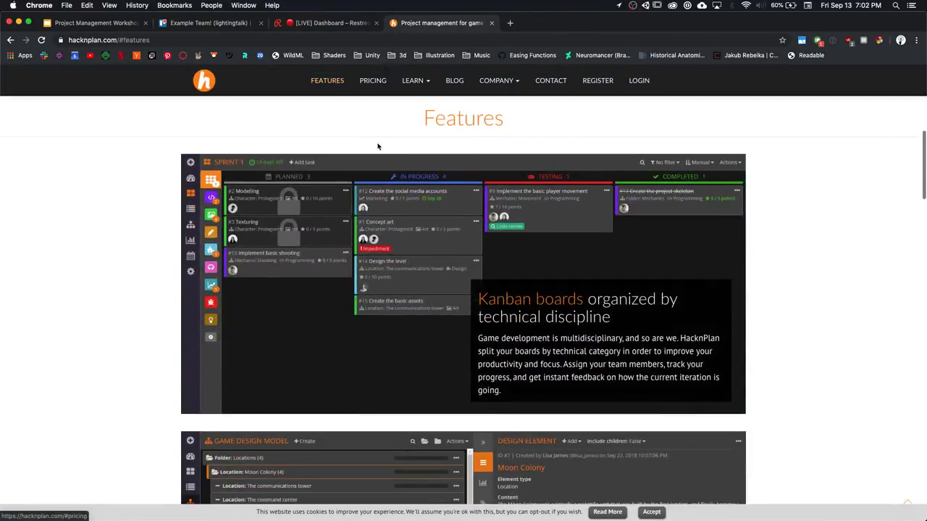